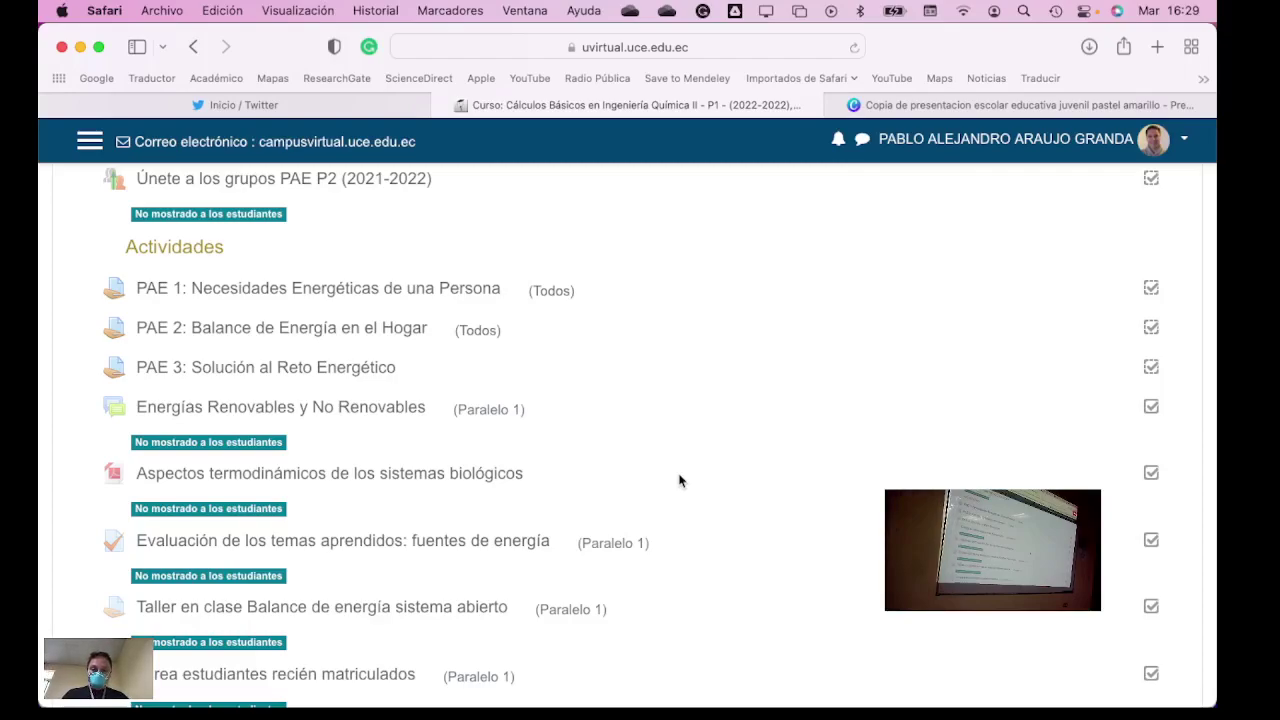
Open the assignment "PAE 3: Solución al Reto Energético" and bring up its rubric definition for editing
click(340, 369)
scroll(666, 466, down, 10)
scroll(666, 466, down, 3)
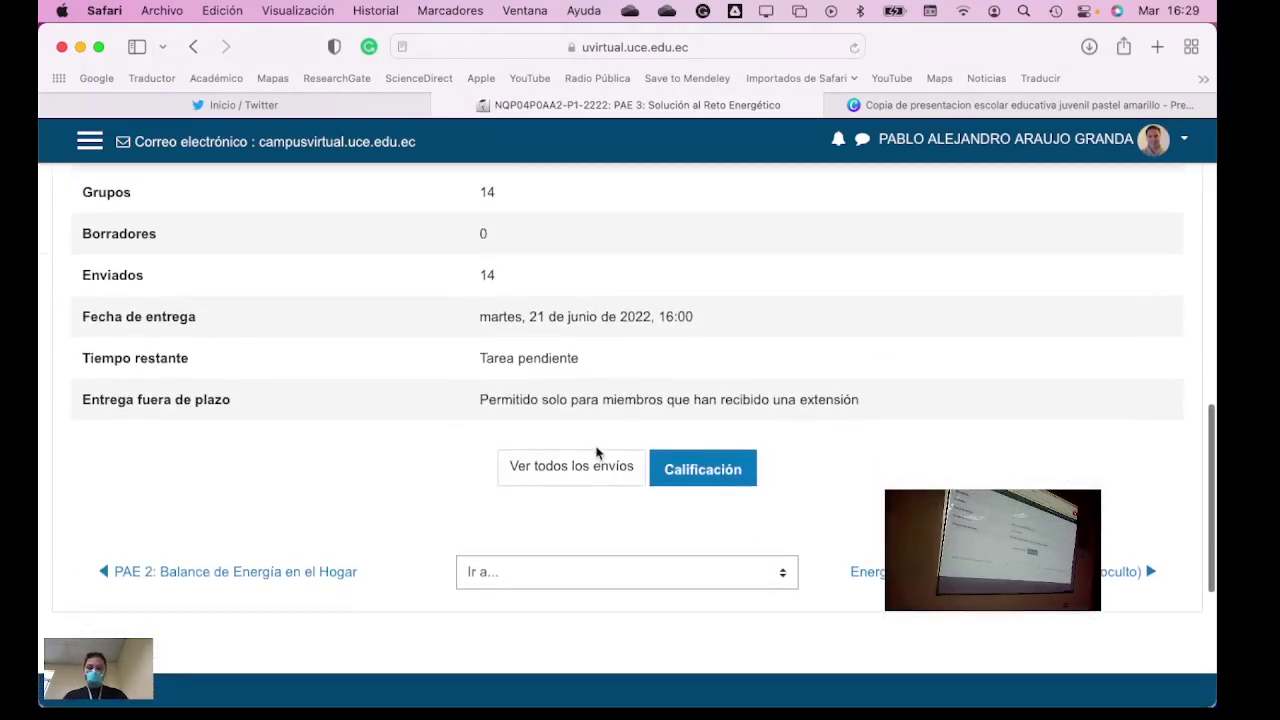
scroll(882, 397, up, 12)
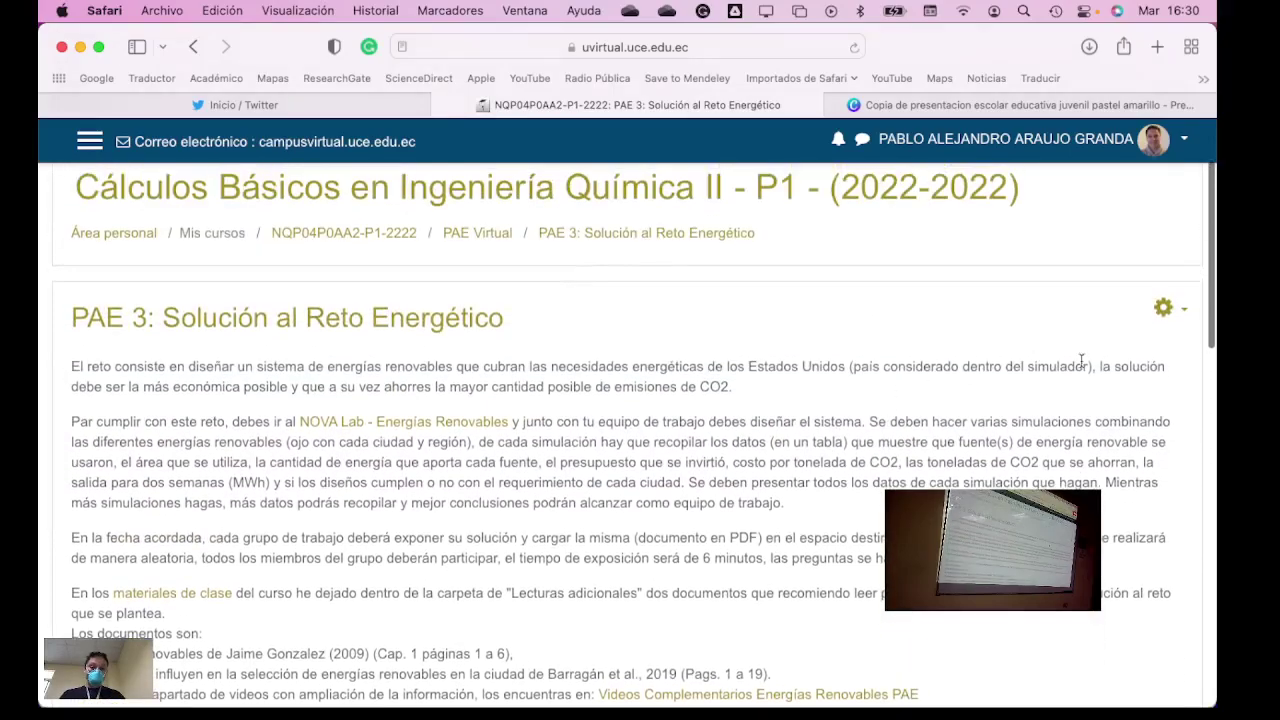
click(1163, 307)
scroll(1060, 360, down, 8)
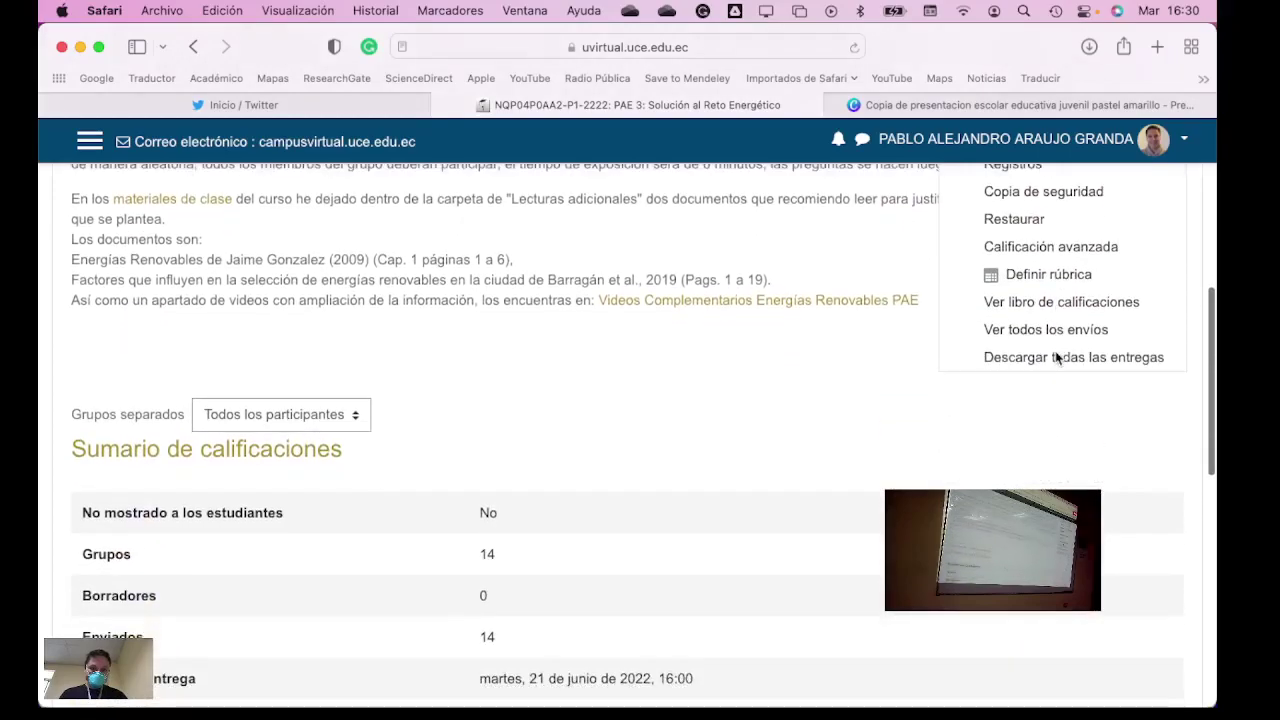
click(1030, 274)
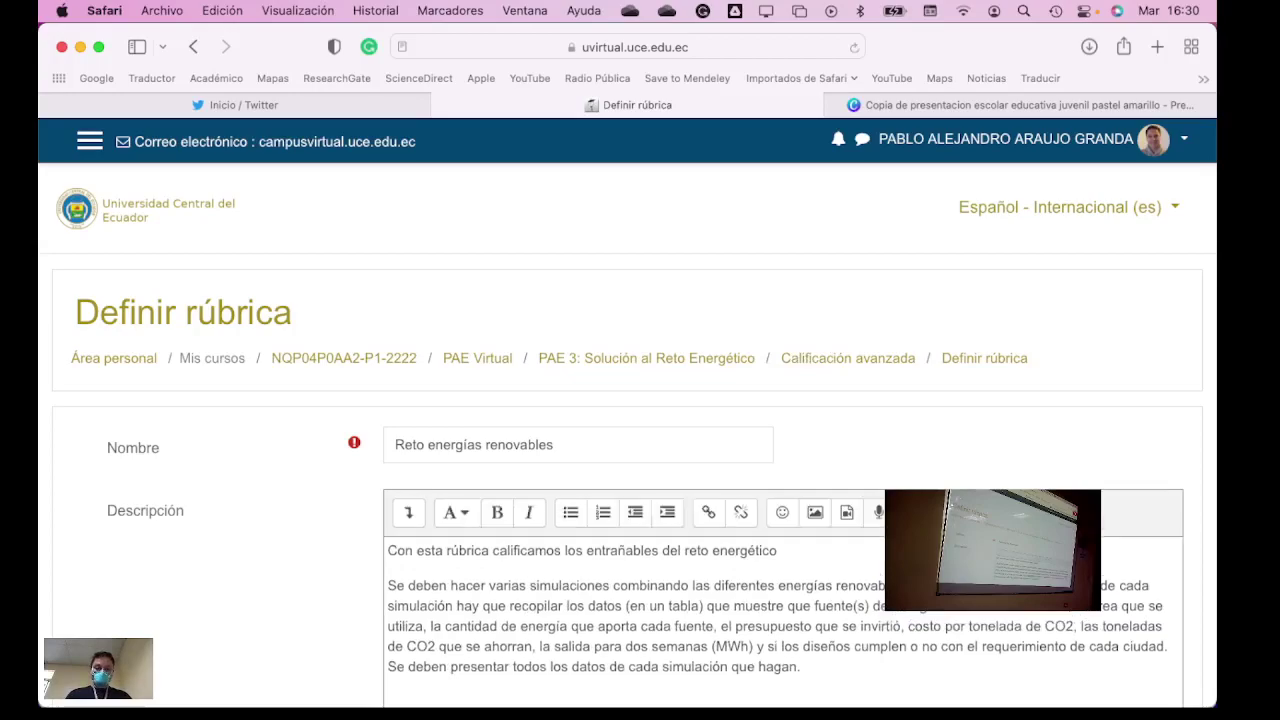
Rename the rubric's last criterion, "Contenido de la Exposición", as "¿se solucionó el reto energético?"
drag(992, 550, 832, 255)
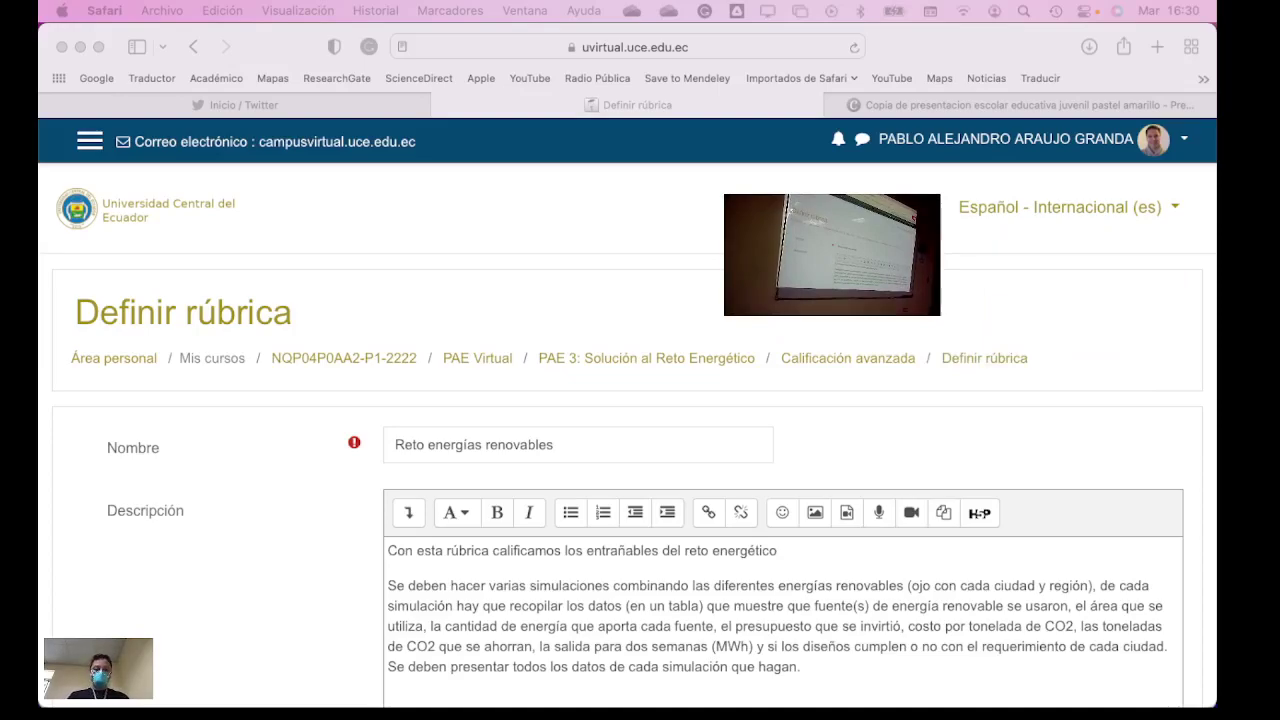
scroll(717, 457, down, 10)
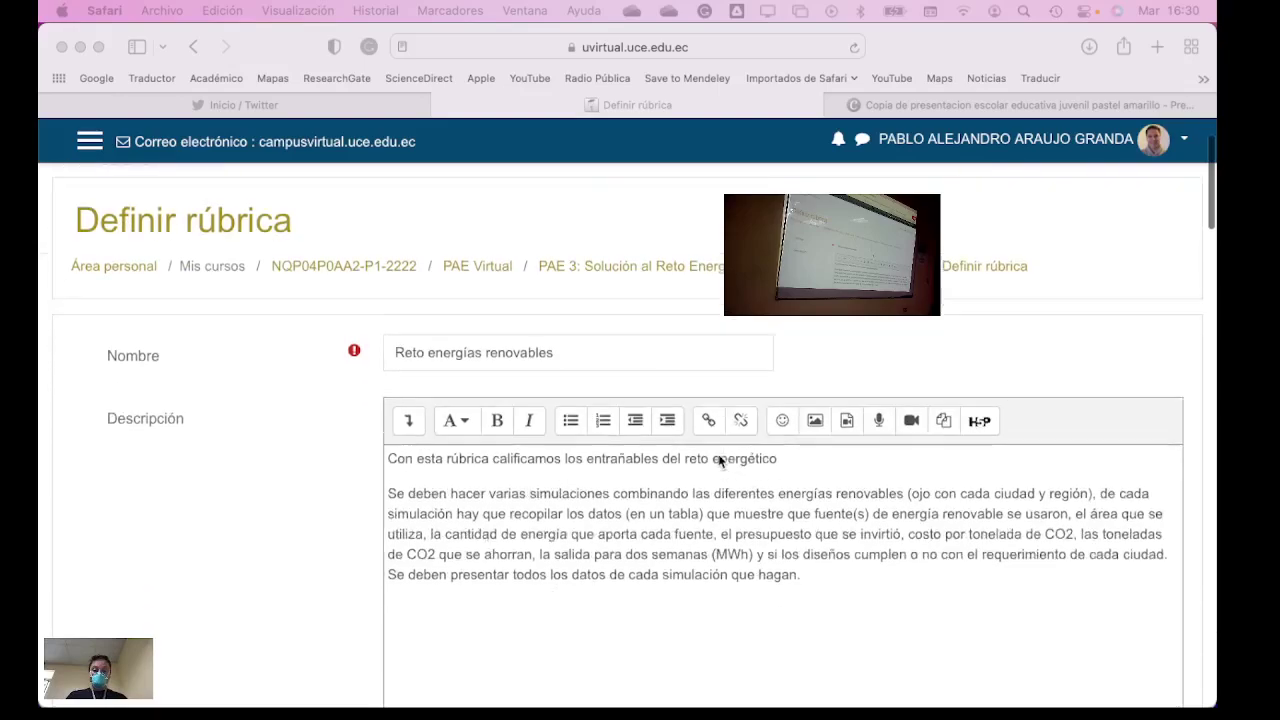
scroll(719, 459, down, 10)
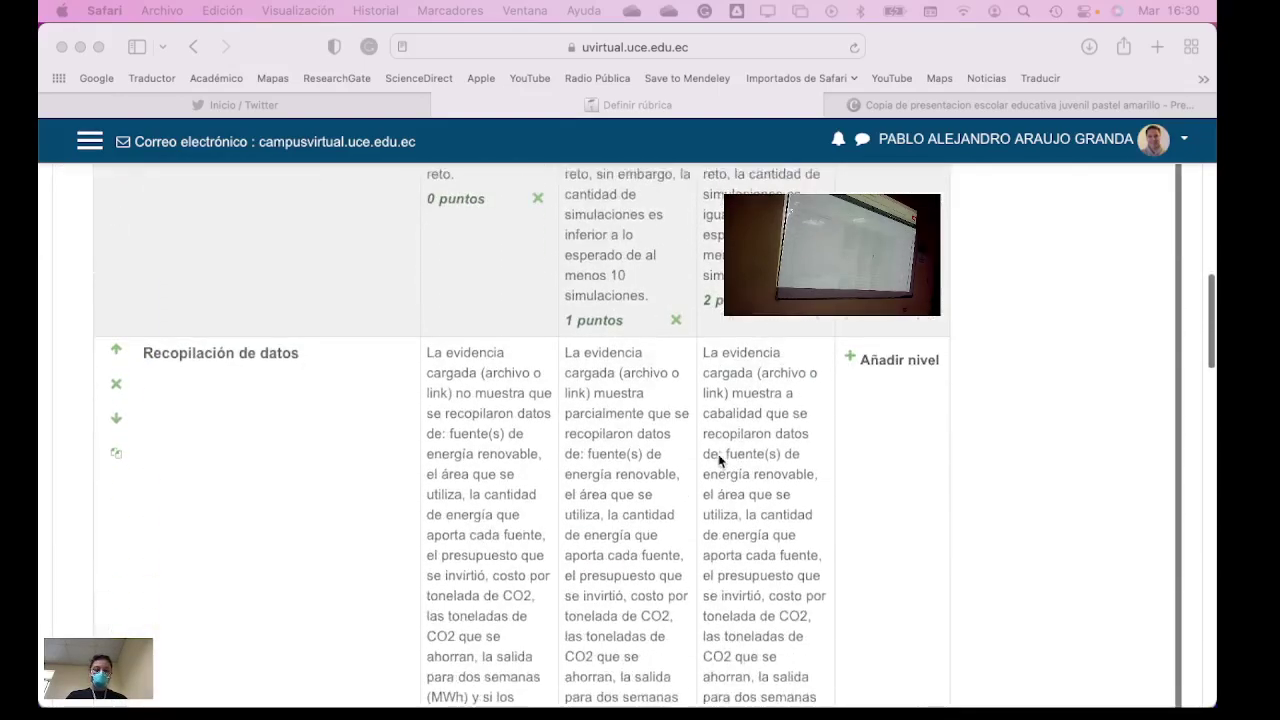
scroll(719, 459, down, 10)
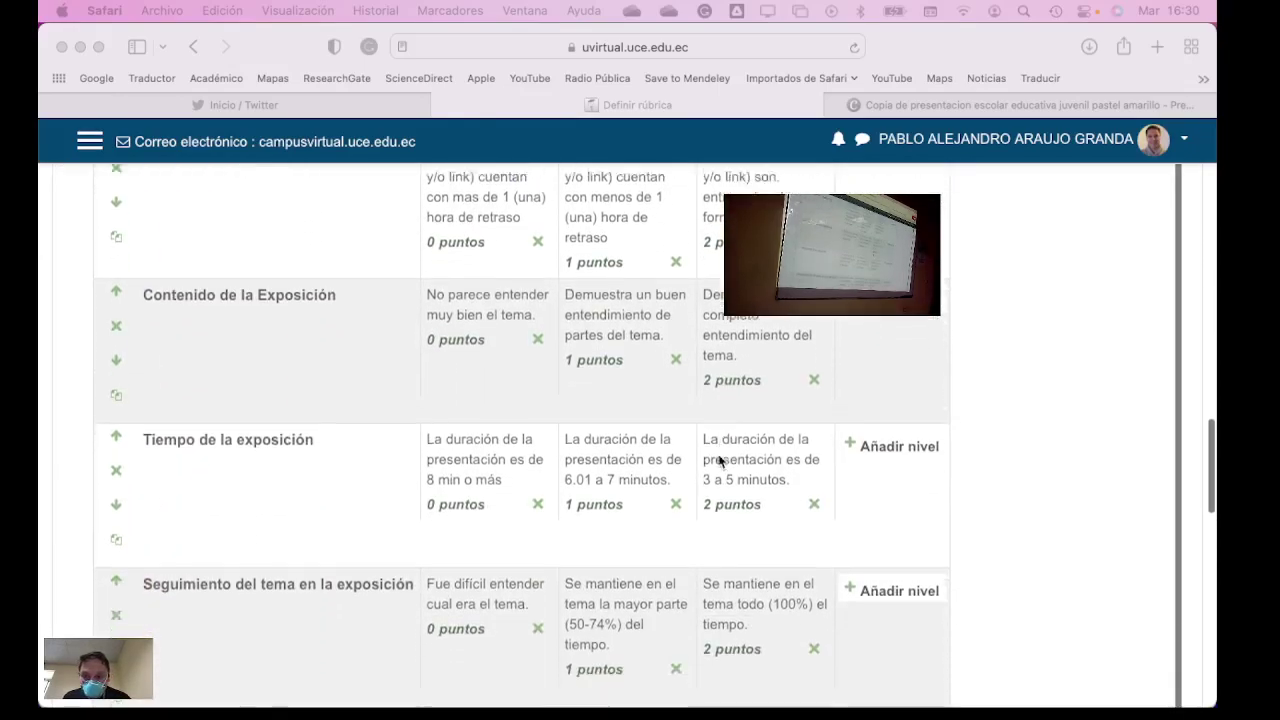
scroll(719, 459, down, 3)
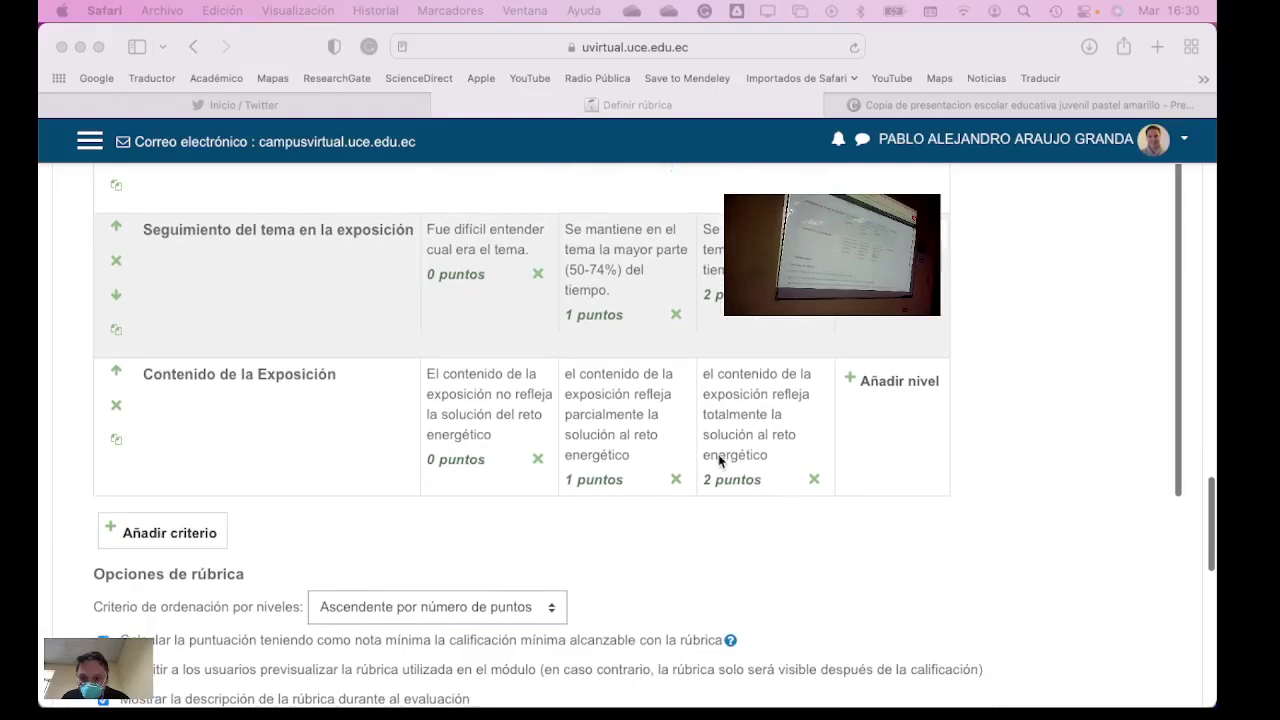
click(306, 405)
click(306, 380)
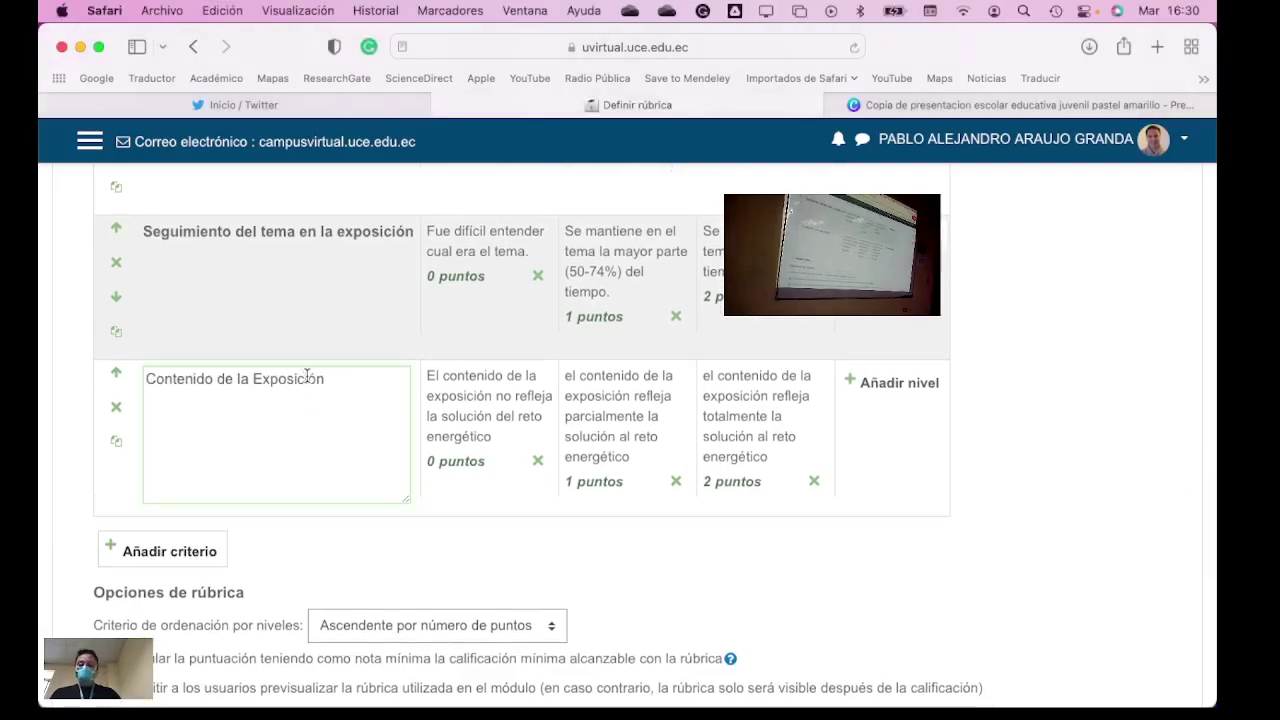
drag(329, 379, 163, 357)
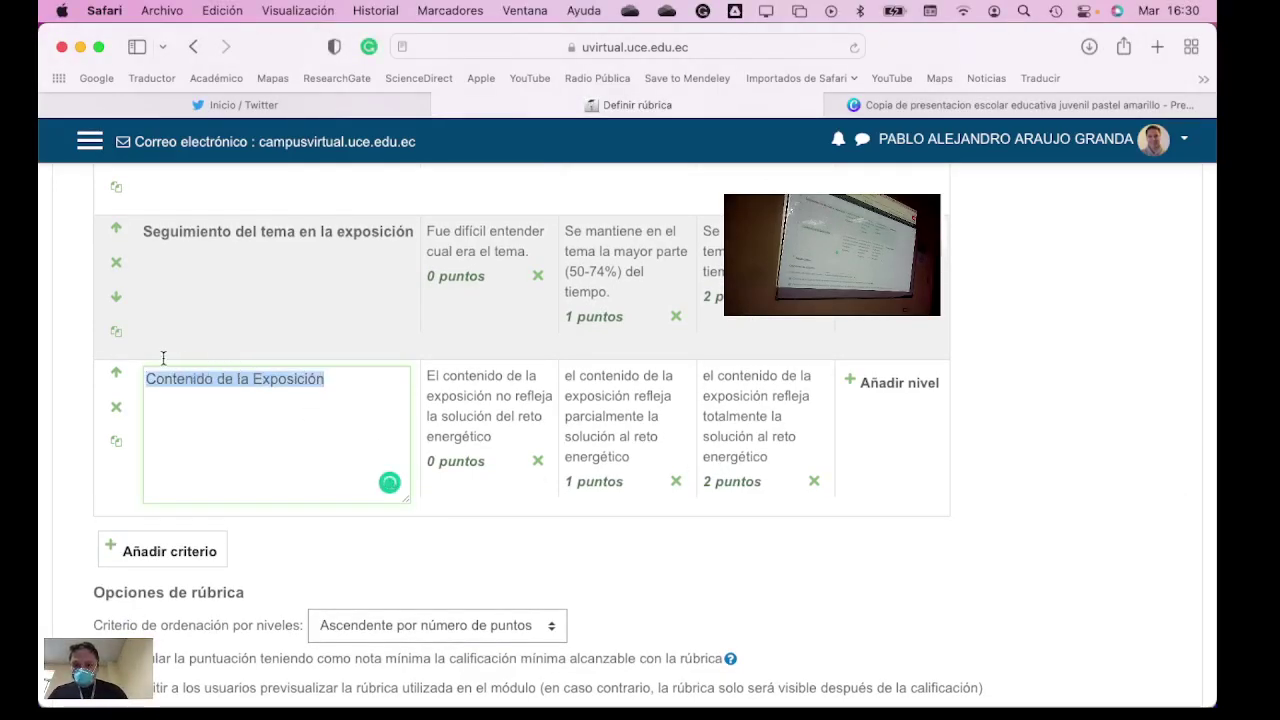
click(163, 357)
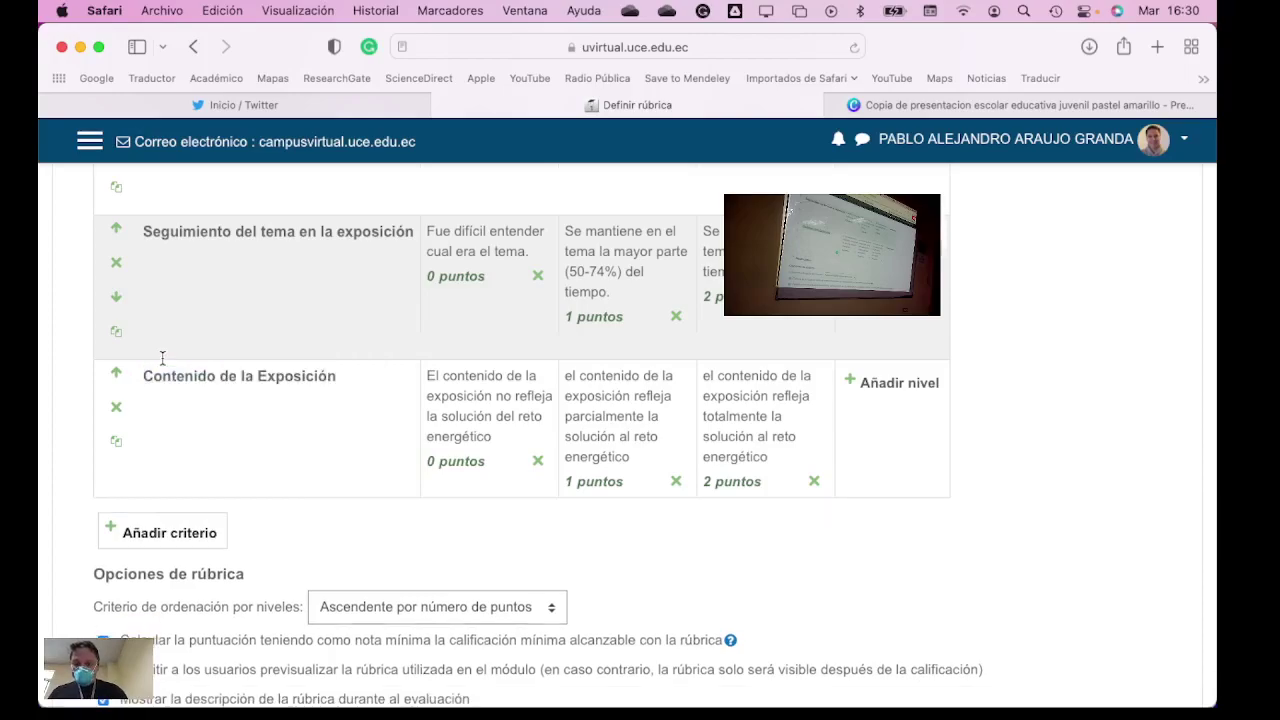
click(353, 375)
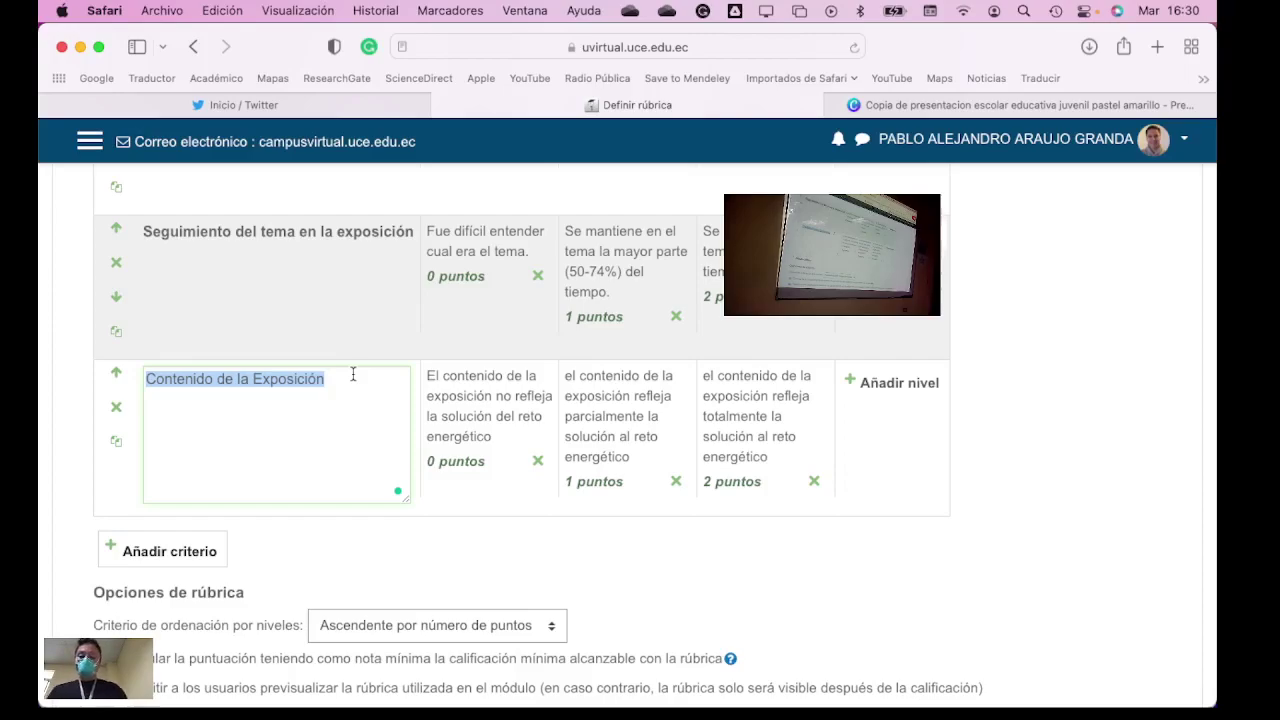
text(¿se solucionó el)
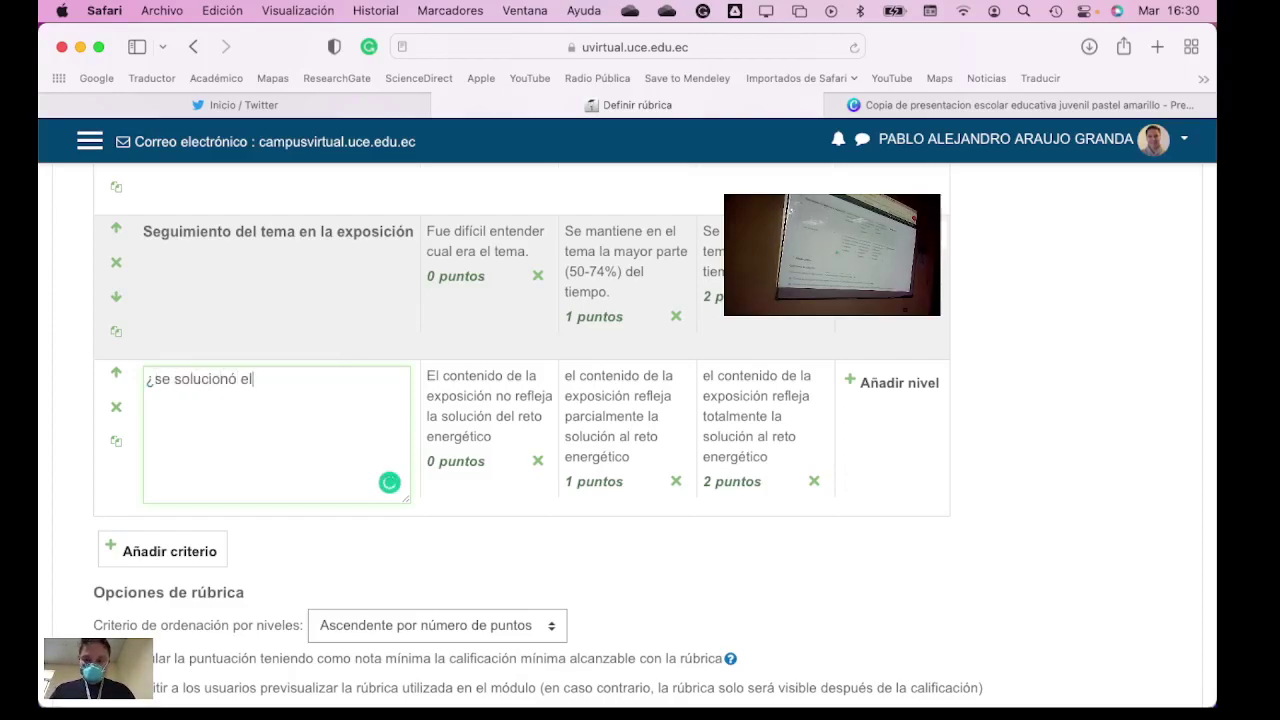
text( reto energético?)
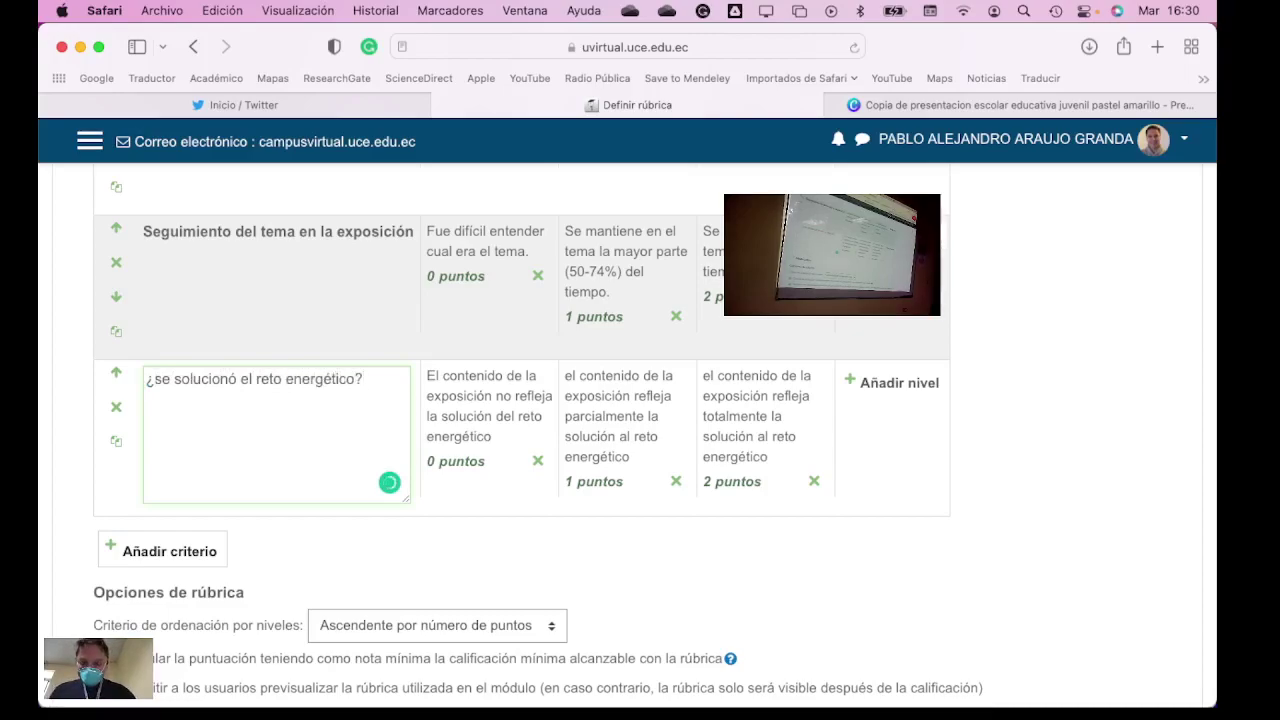
In the criterion "Tiempo de la exposición", set the 0-point level's duration to 10 min o más
scroll(484, 374, up, 5)
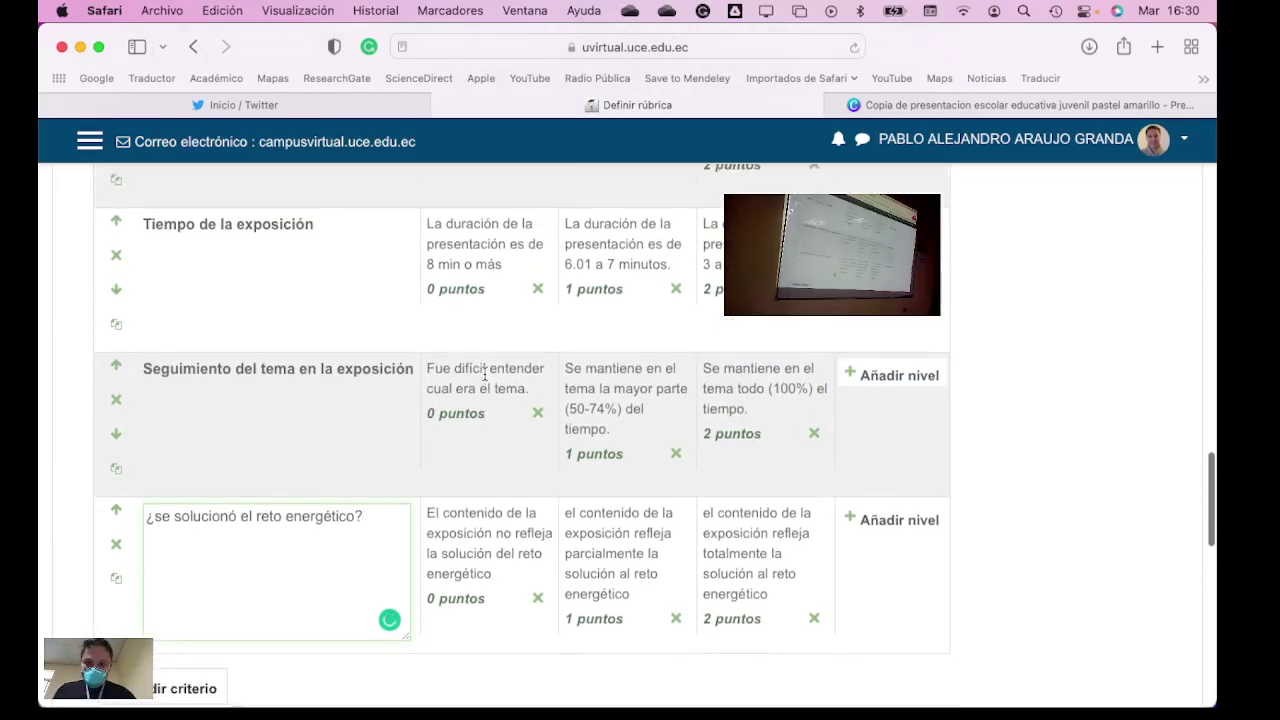
scroll(484, 374, up, 1)
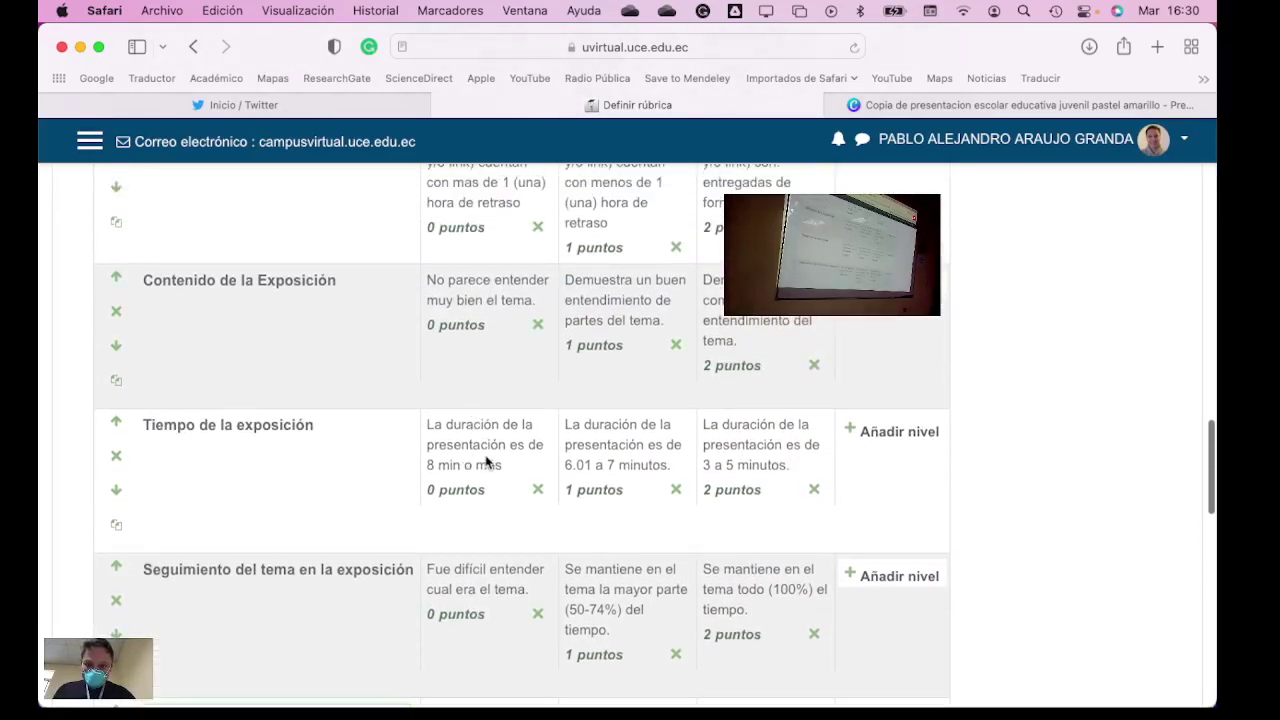
click(434, 467)
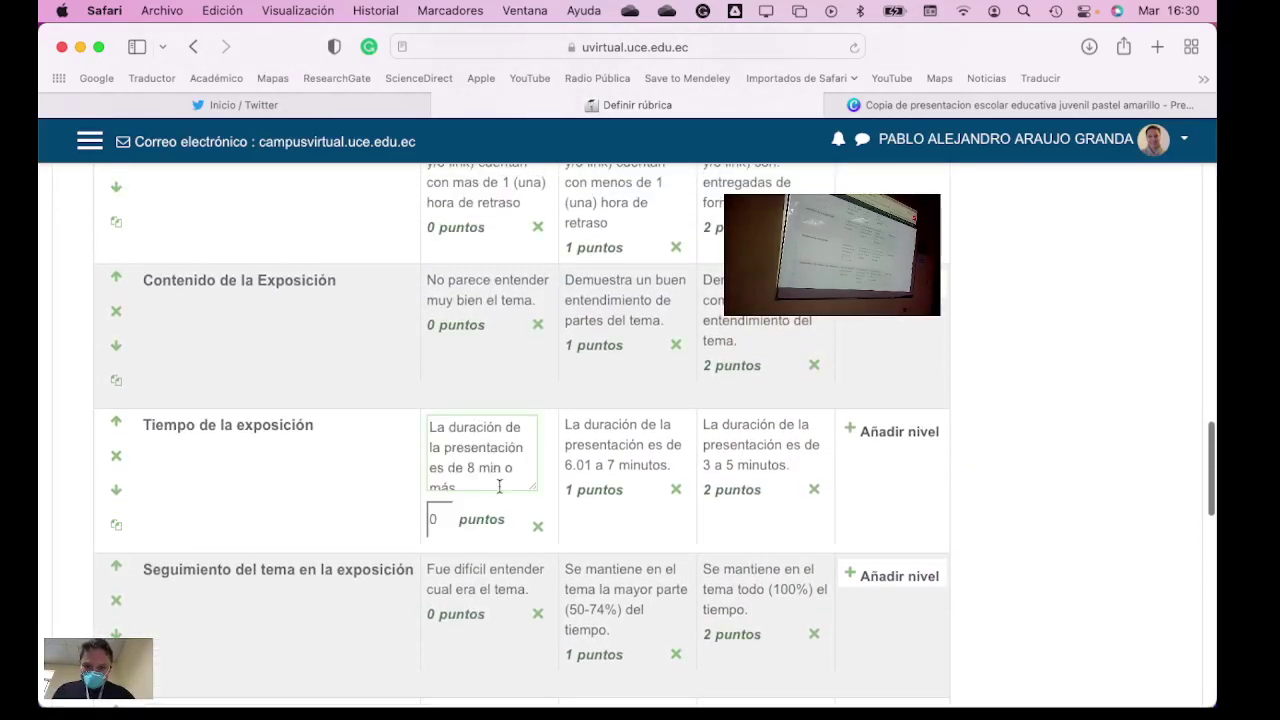
key(BackSpace)
text(10)
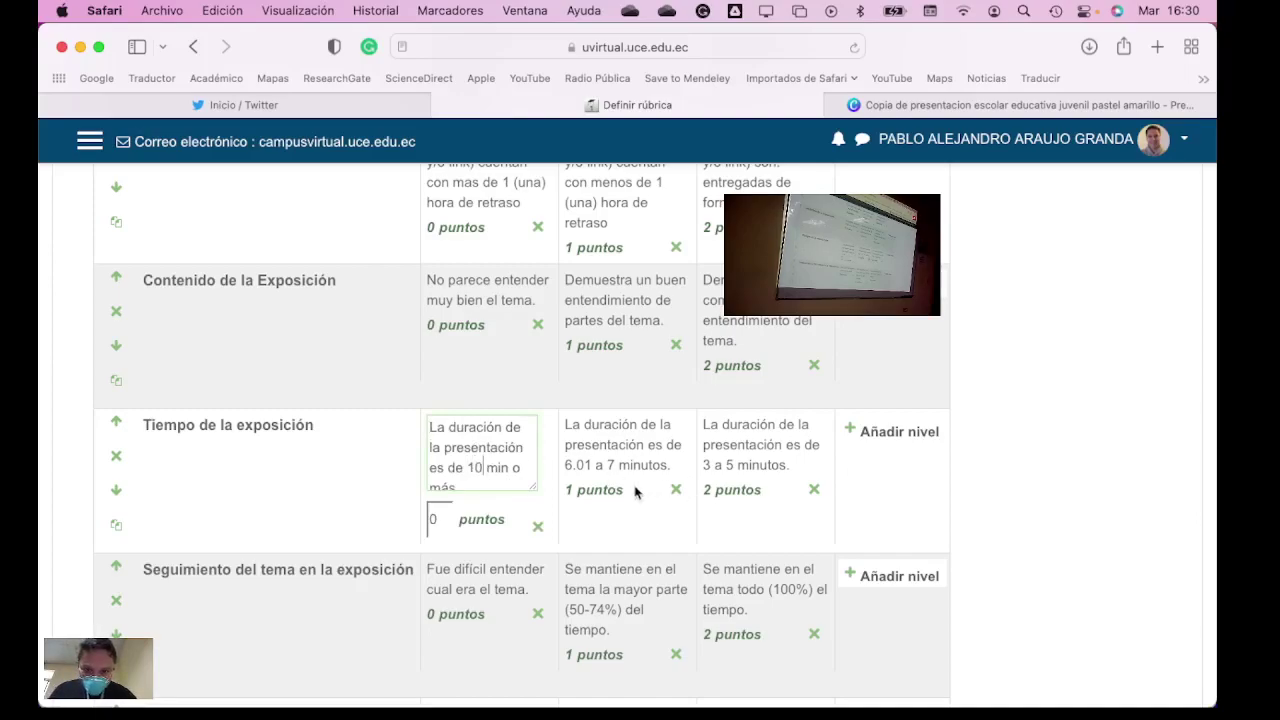
Set the 1-point level of "Tiempo de la exposición" to a duration of 7.01 a 9 minutos
click(571, 471)
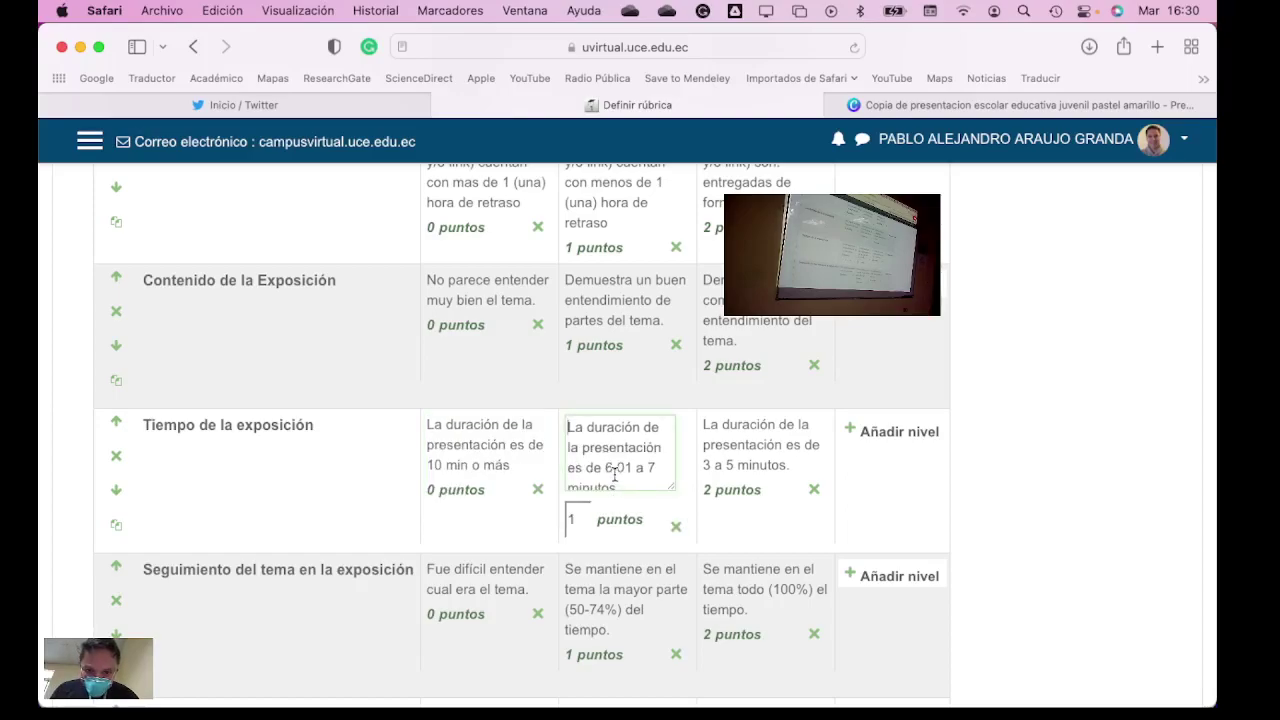
click(614, 469)
key(BackSpace)
text(7)
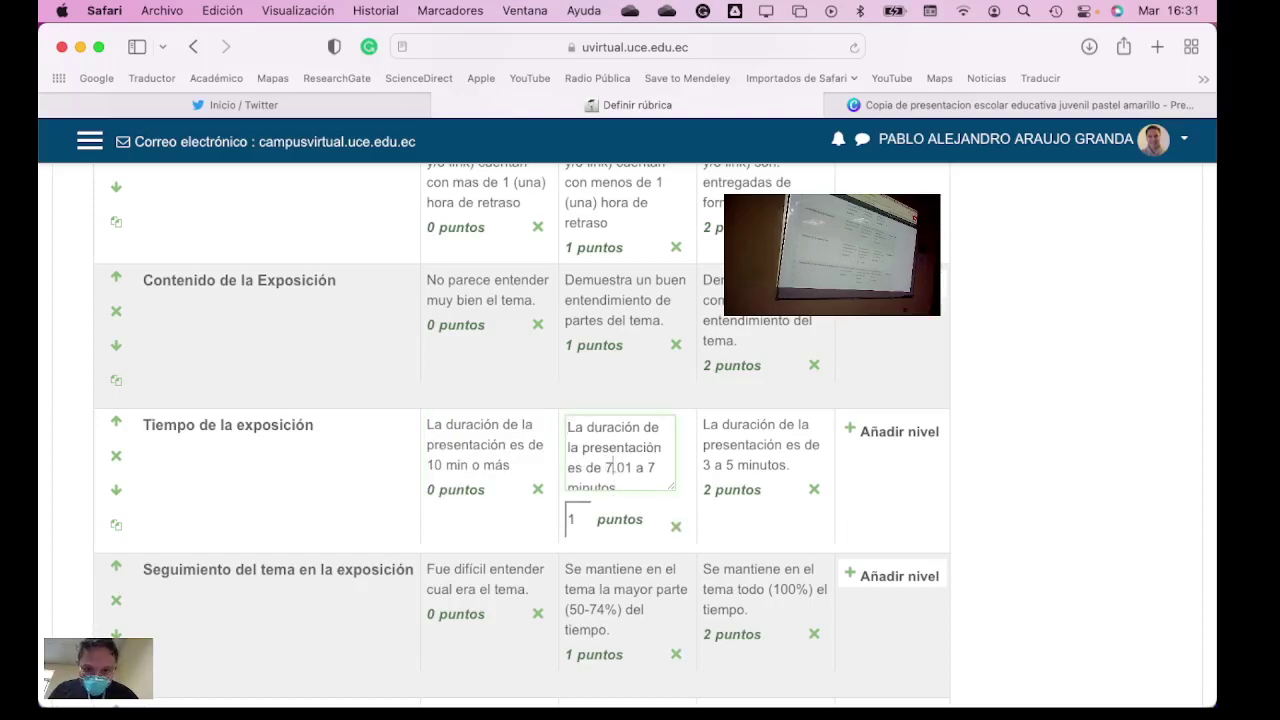
double_click(651, 469)
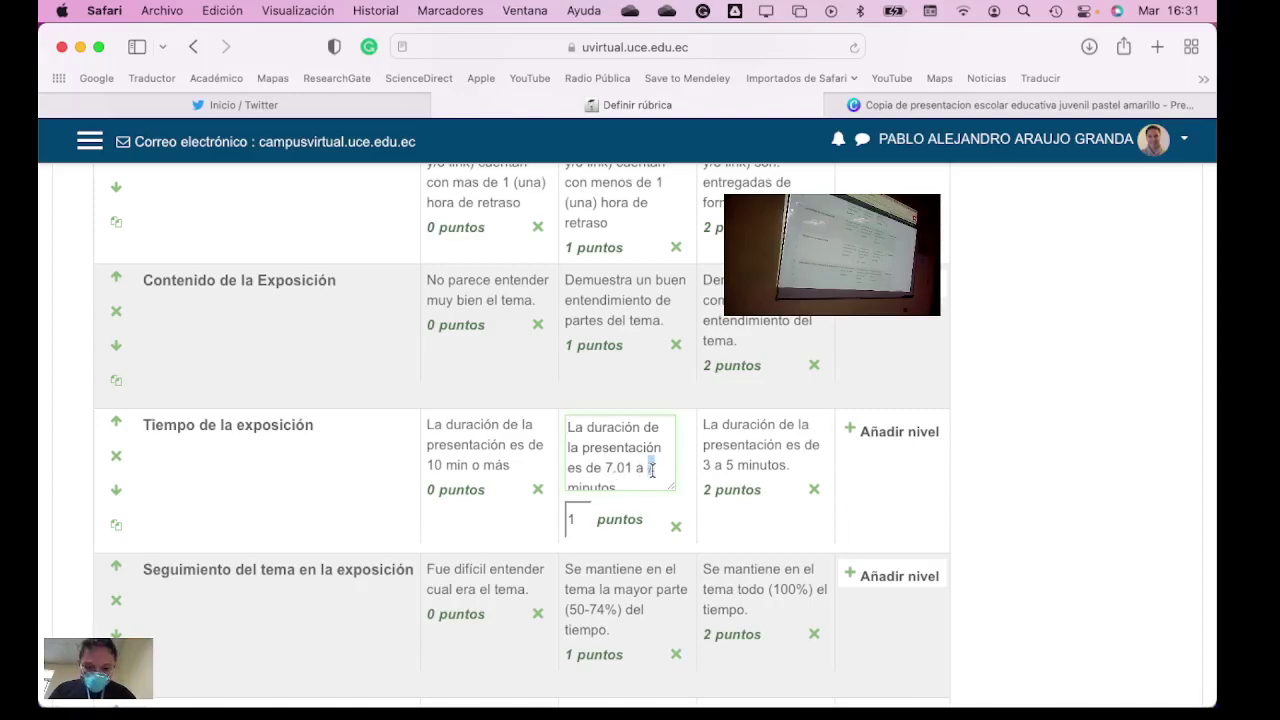
text(9)
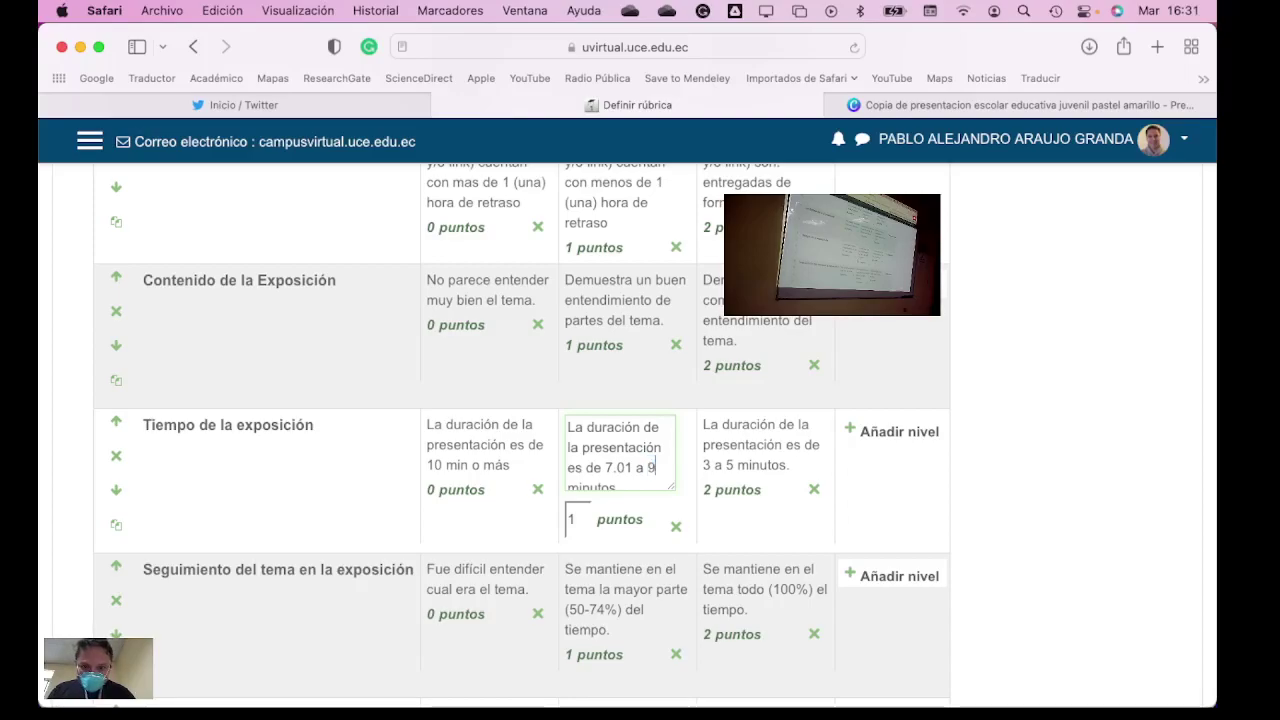
Set the 2-point level of "Tiempo de la exposición" to a duration of 5 a 6 minutos
click(708, 467)
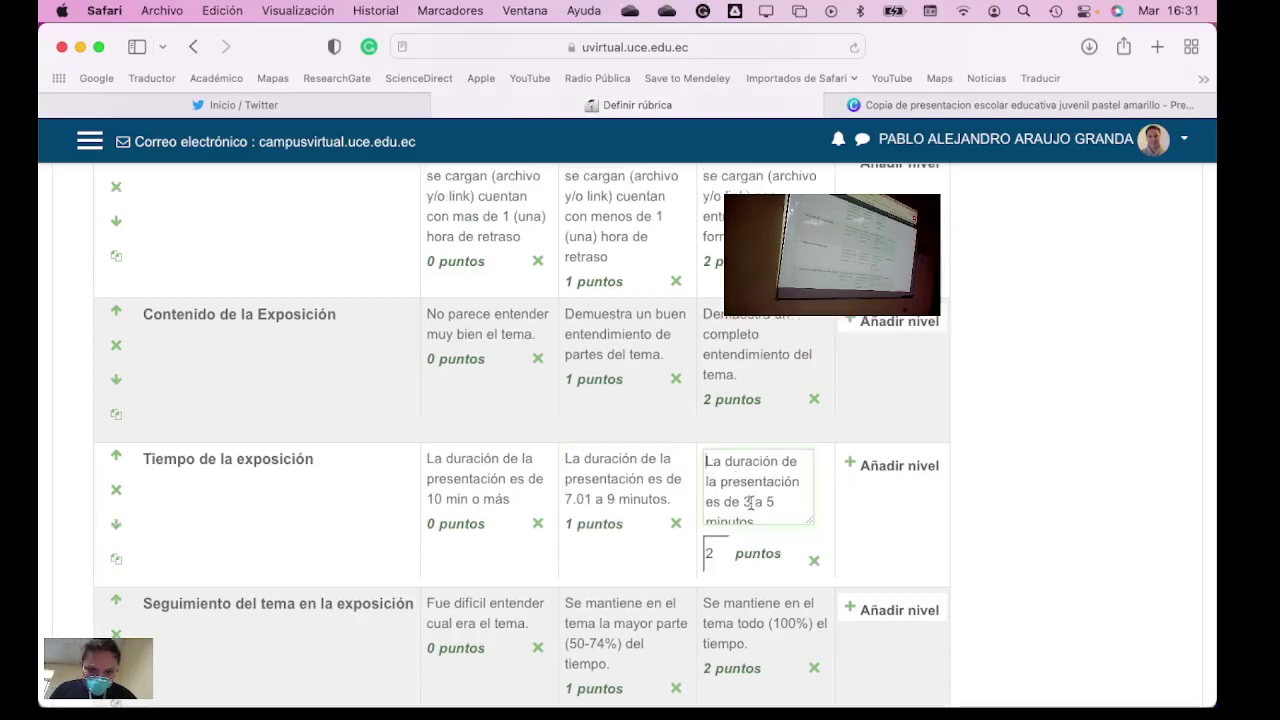
double_click(748, 502)
text(5)
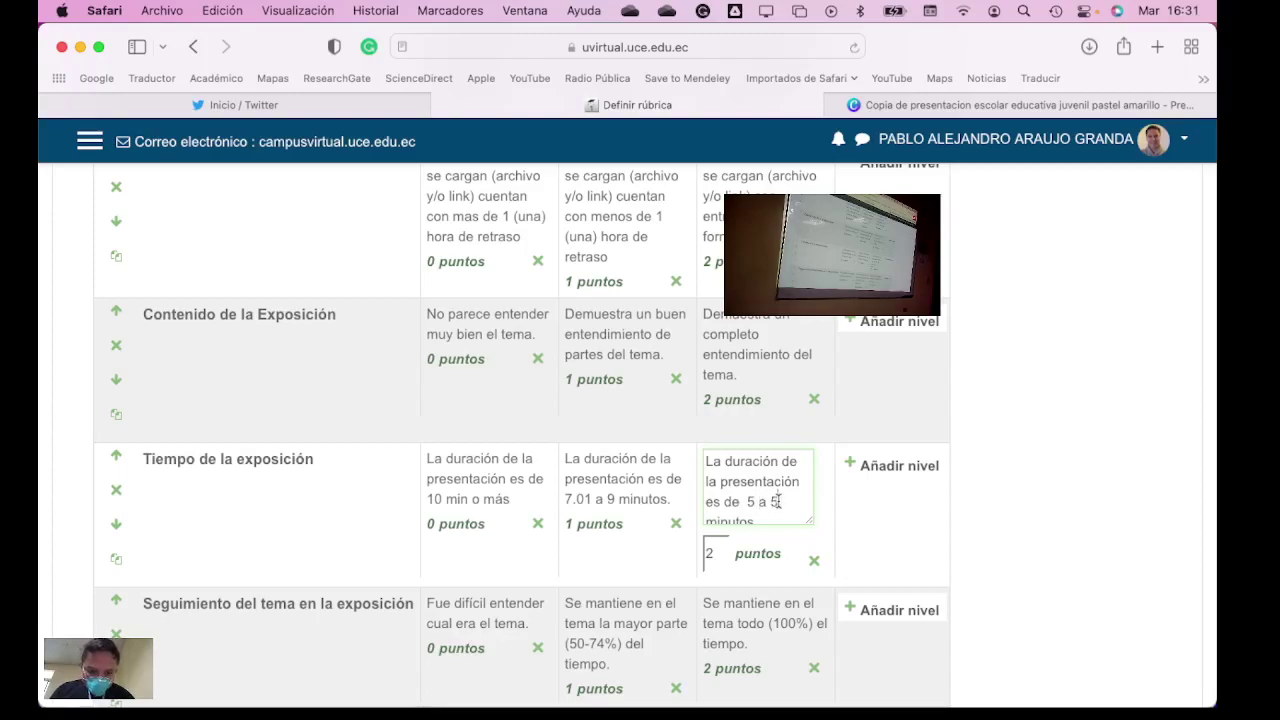
scroll(776, 502, down, 1)
click(777, 505)
key(BackSpace)
text(6)
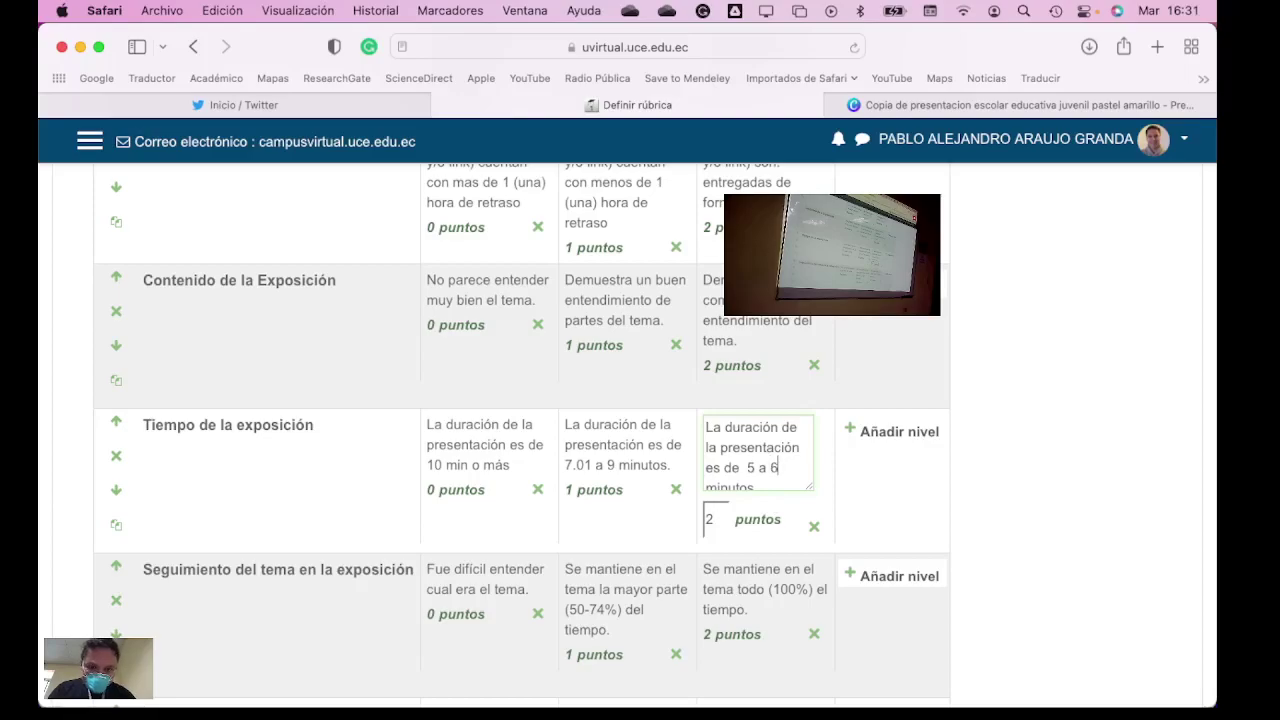
Save the edited rubric, keeping its current rubric options
scroll(972, 515, down, 5)
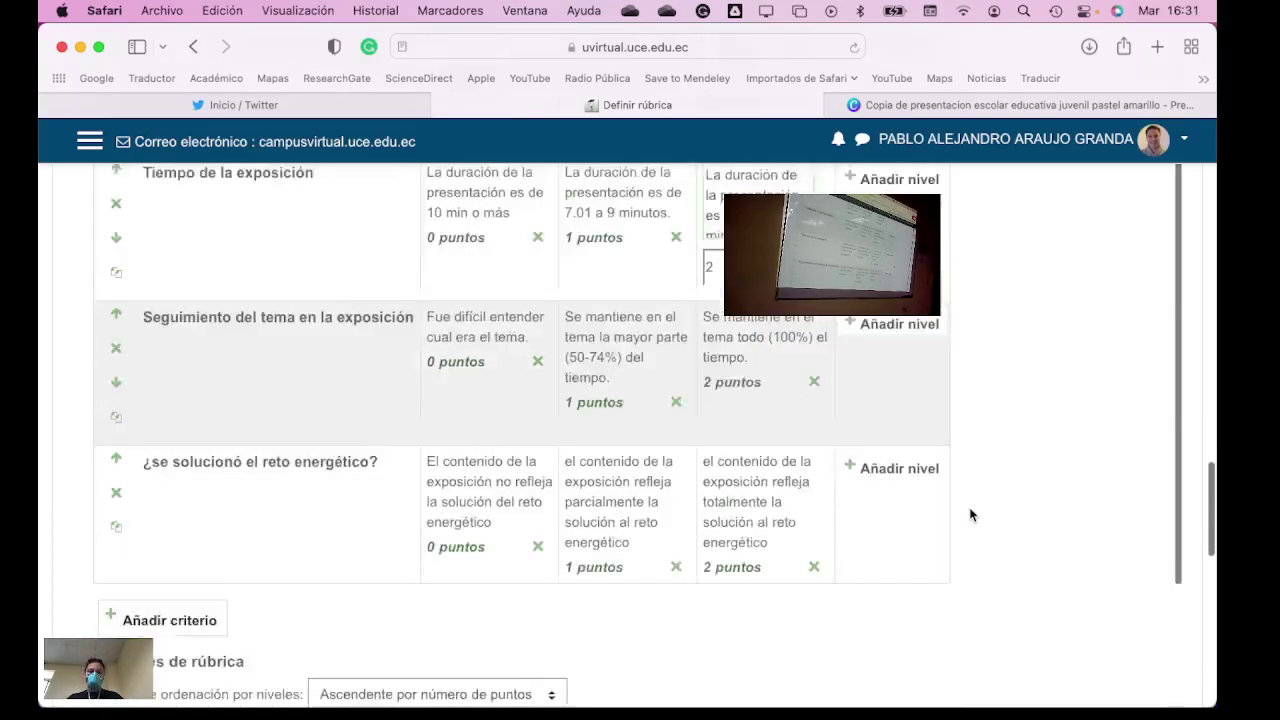
scroll(970, 515, down, 10)
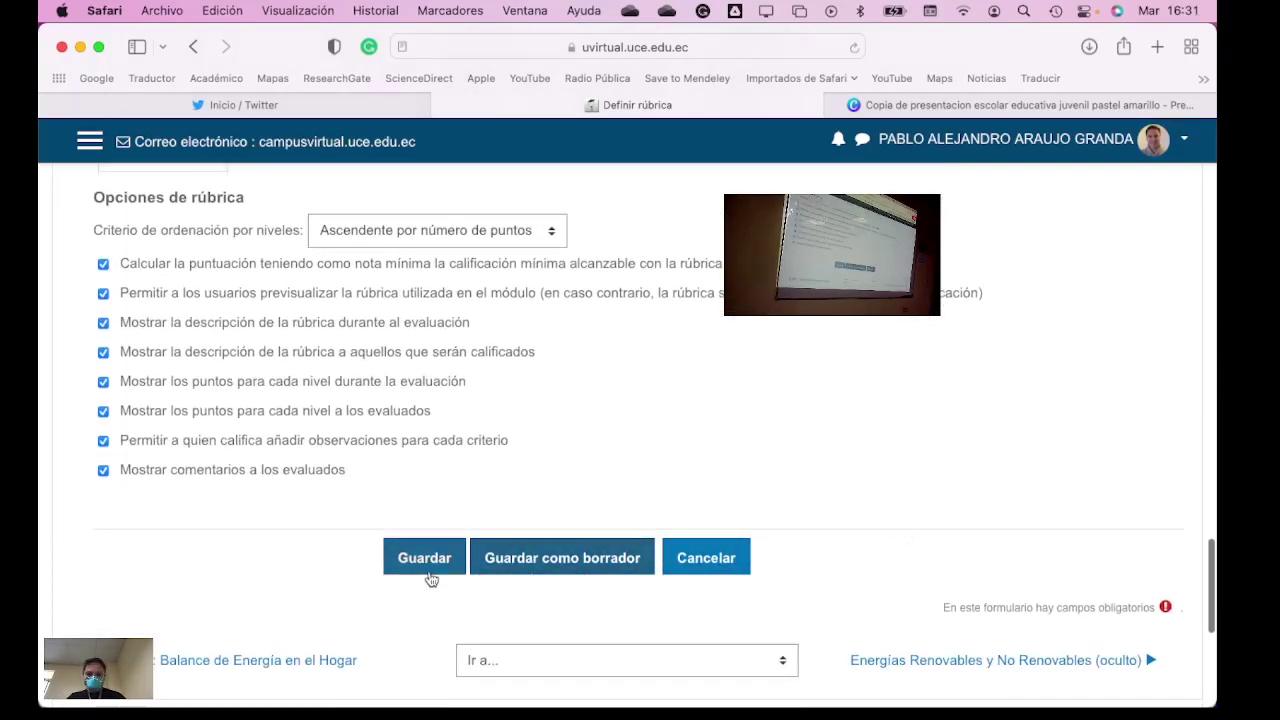
click(432, 578)
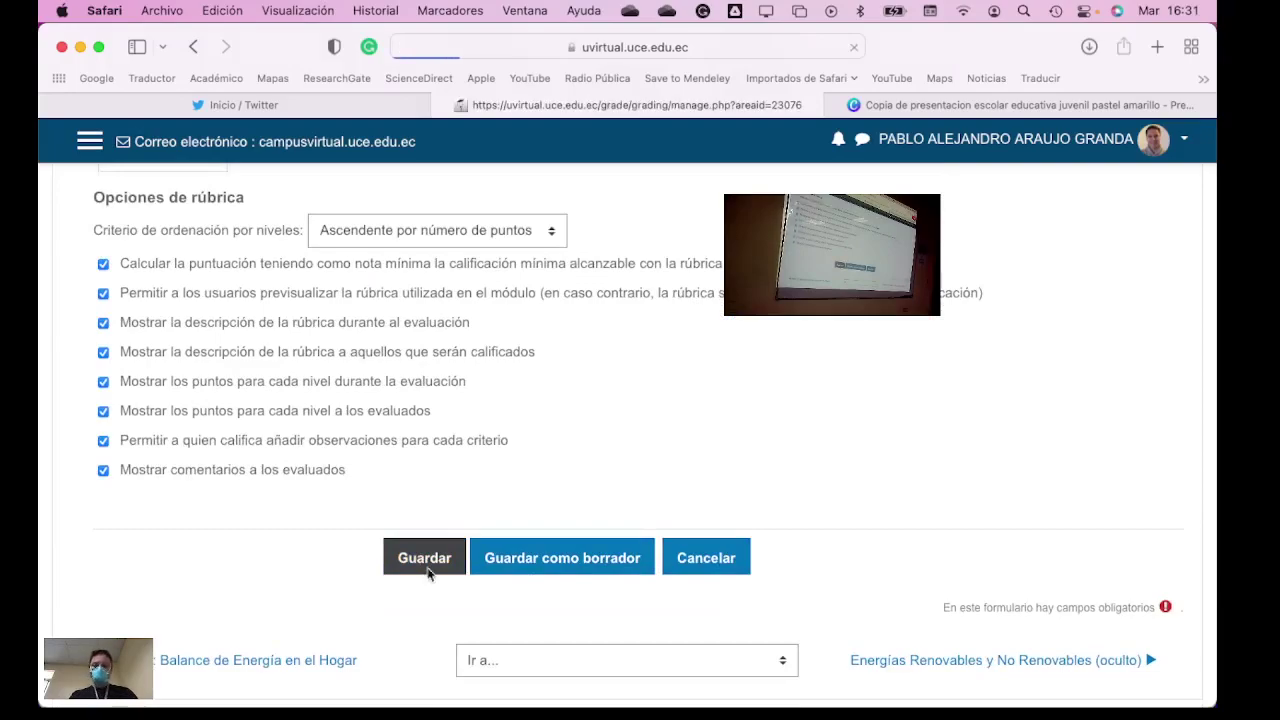
Return to the PAE 3 assignment page and look over its grading summary
scroll(571, 551, down, 10)
scroll(575, 555, up, 10)
click(579, 362)
scroll(865, 494, down, 10)
scroll(865, 499, down, 2)
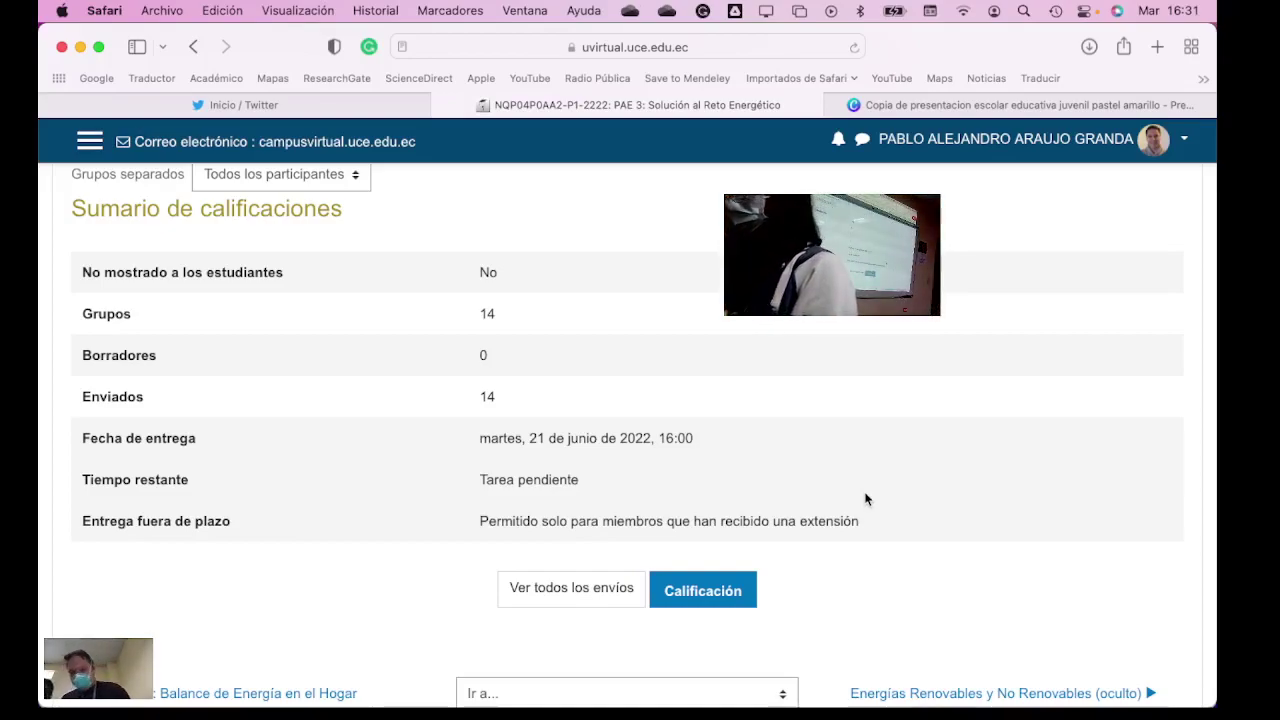
Switch to Microsoft Teams, open the newest Canva presentation link in the CB2-2222 group chat, and close the earlier presentation's browser tab
key(super+Tab)
key(super+Tab)
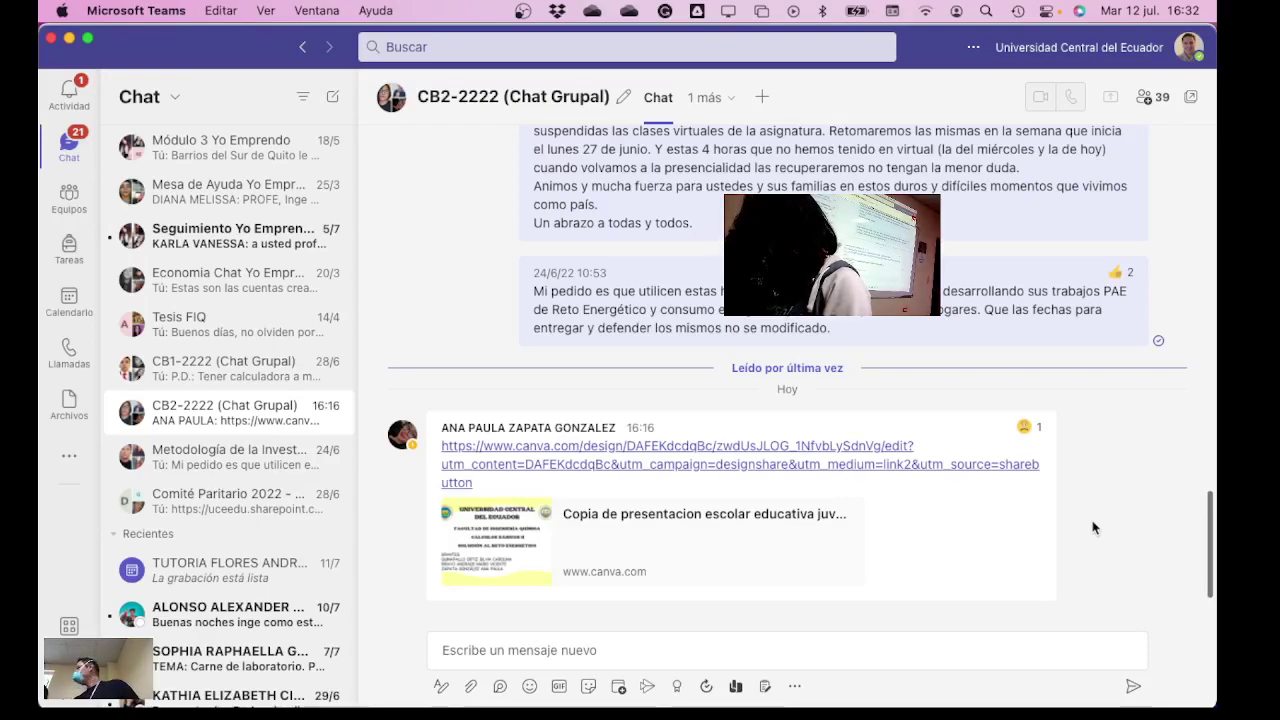
mouse_move(980, 495)
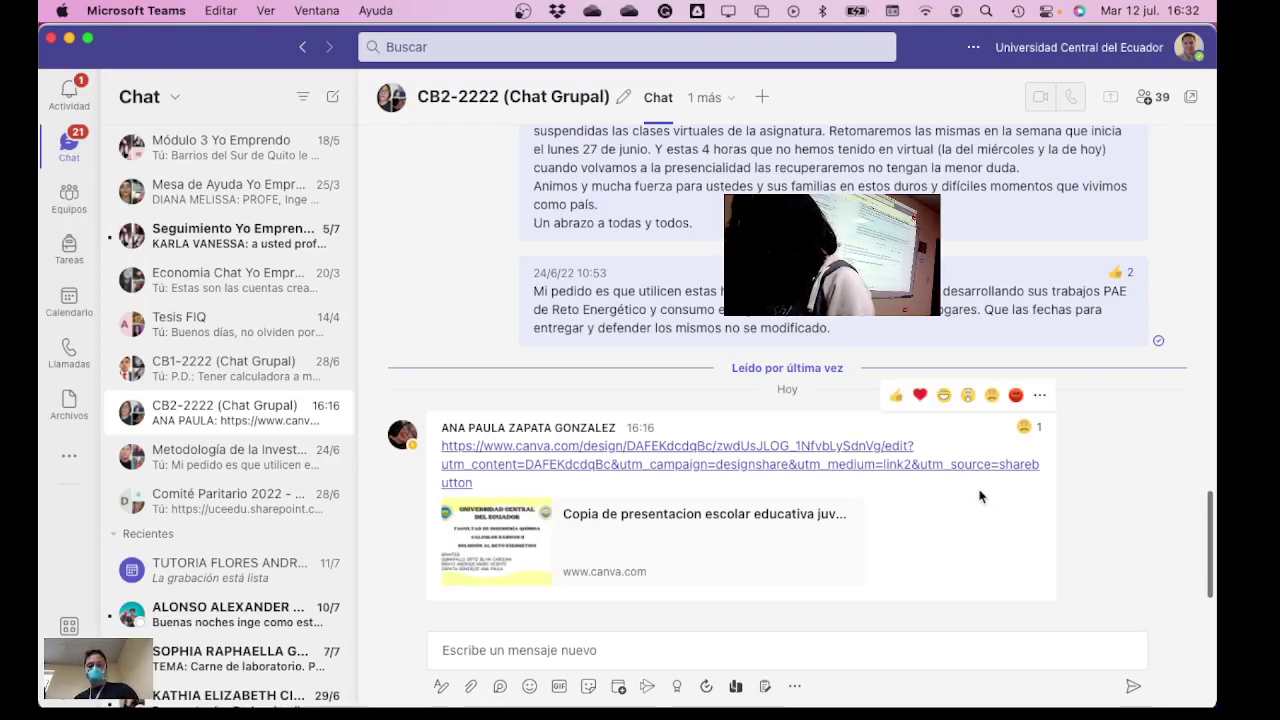
scroll(980, 495, up, 2)
scroll(980, 495, down, 2)
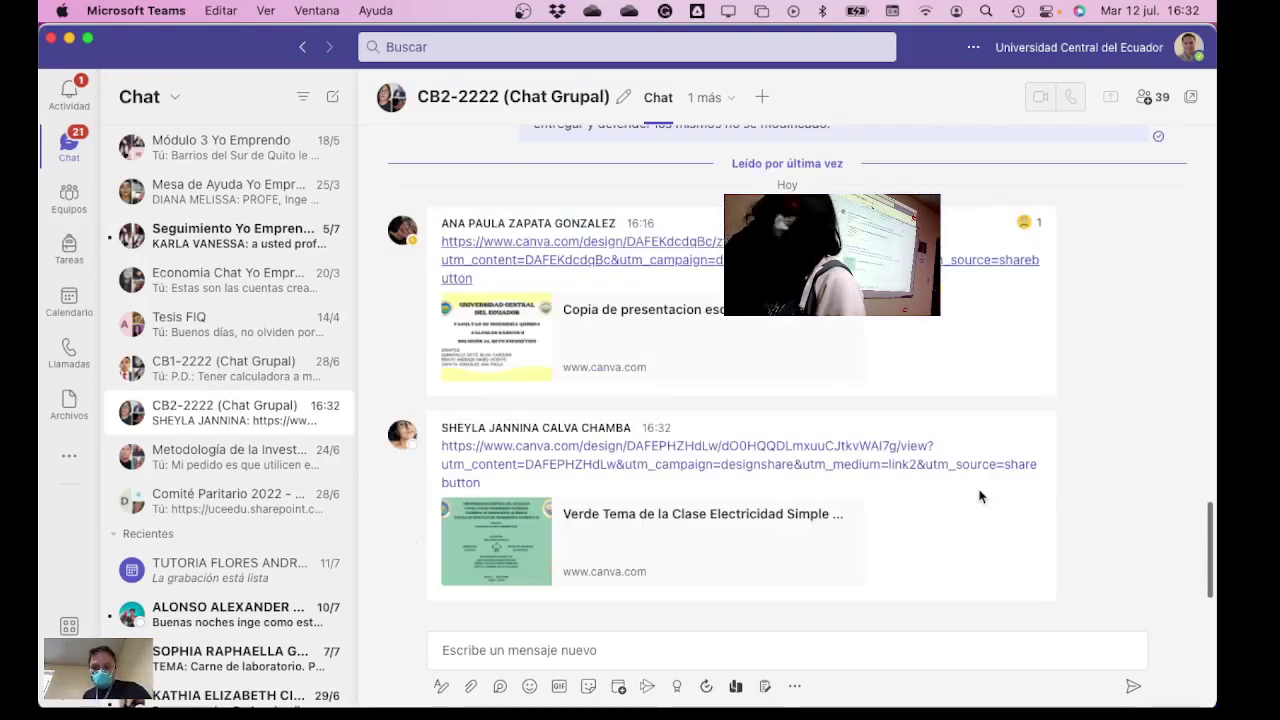
mouse_move(905, 433)
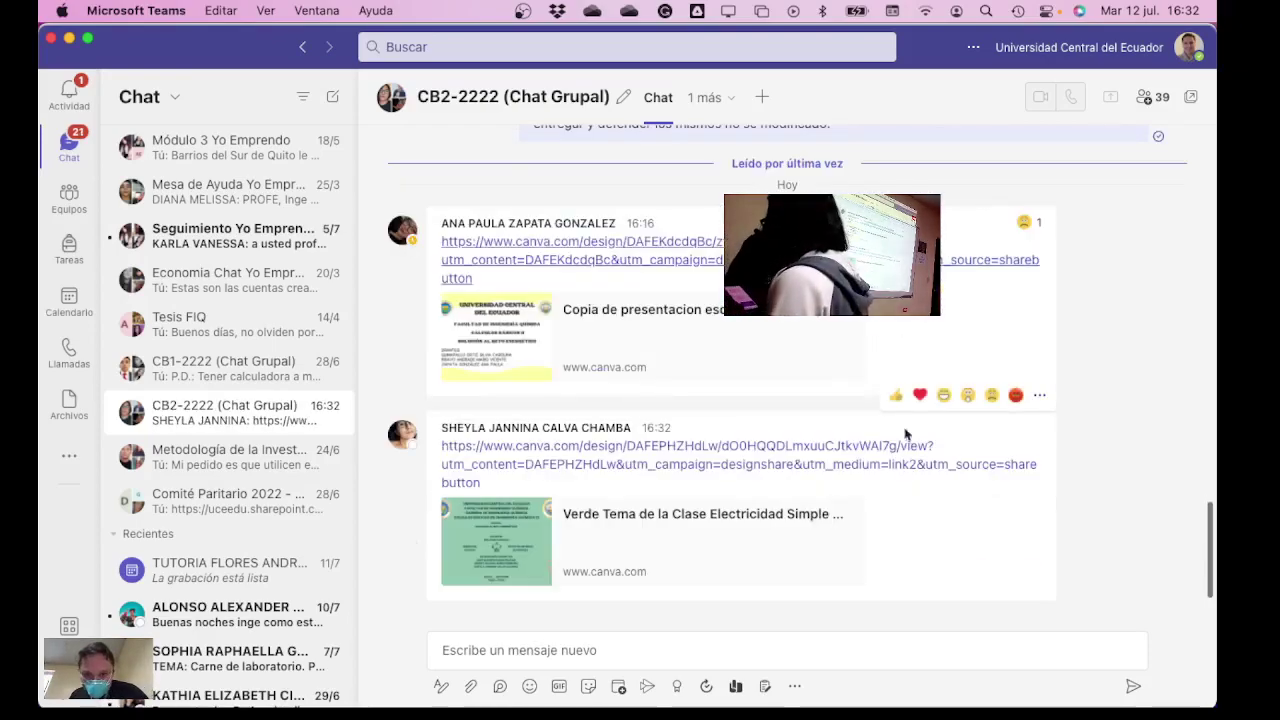
click(735, 455)
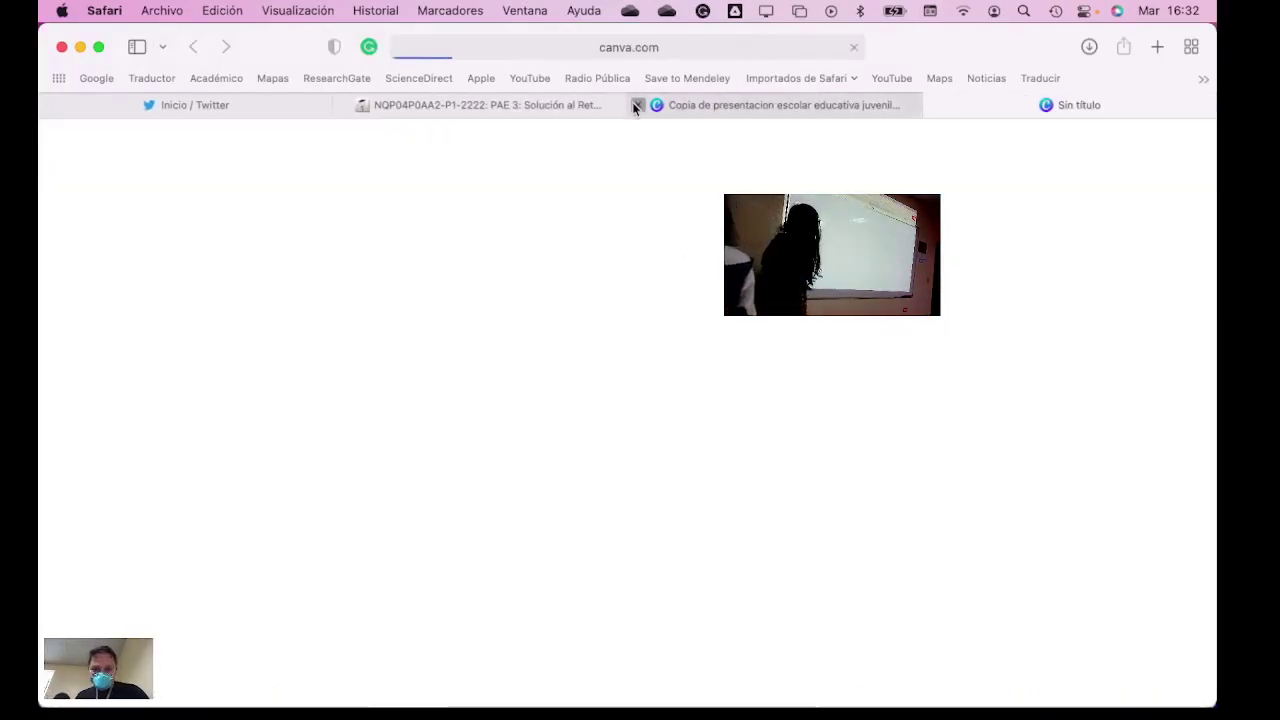
click(634, 105)
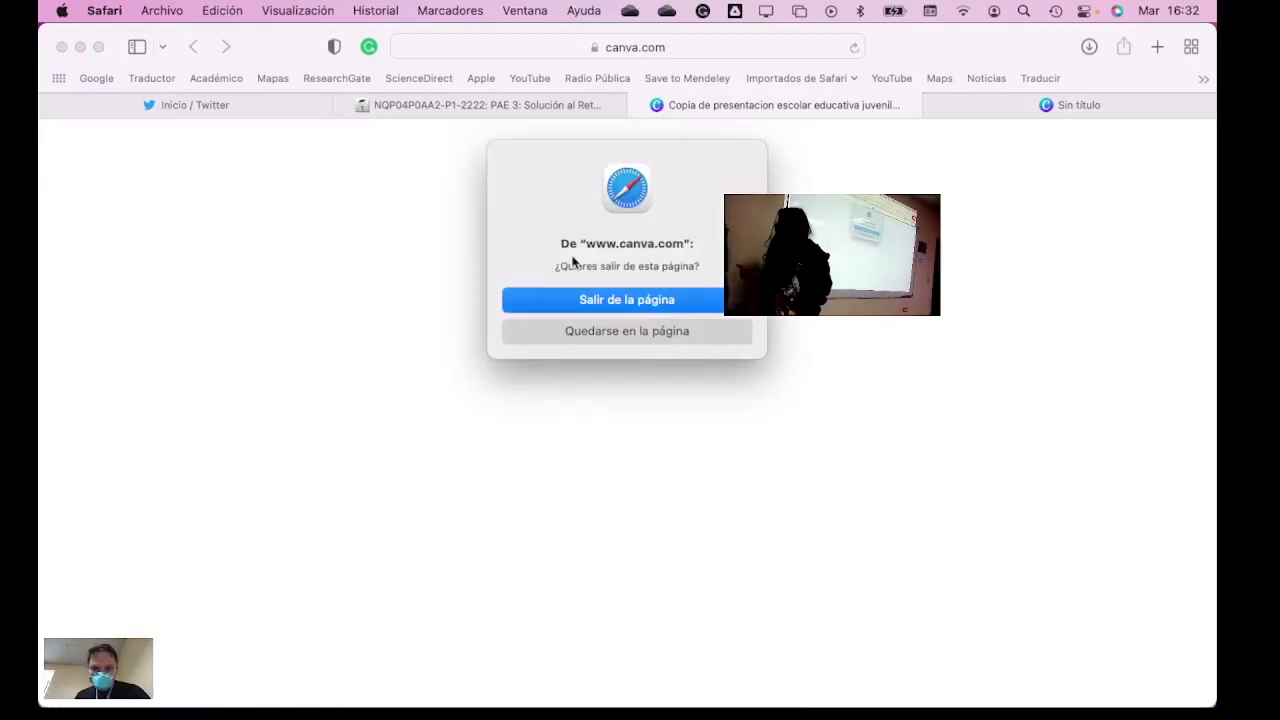
click(613, 299)
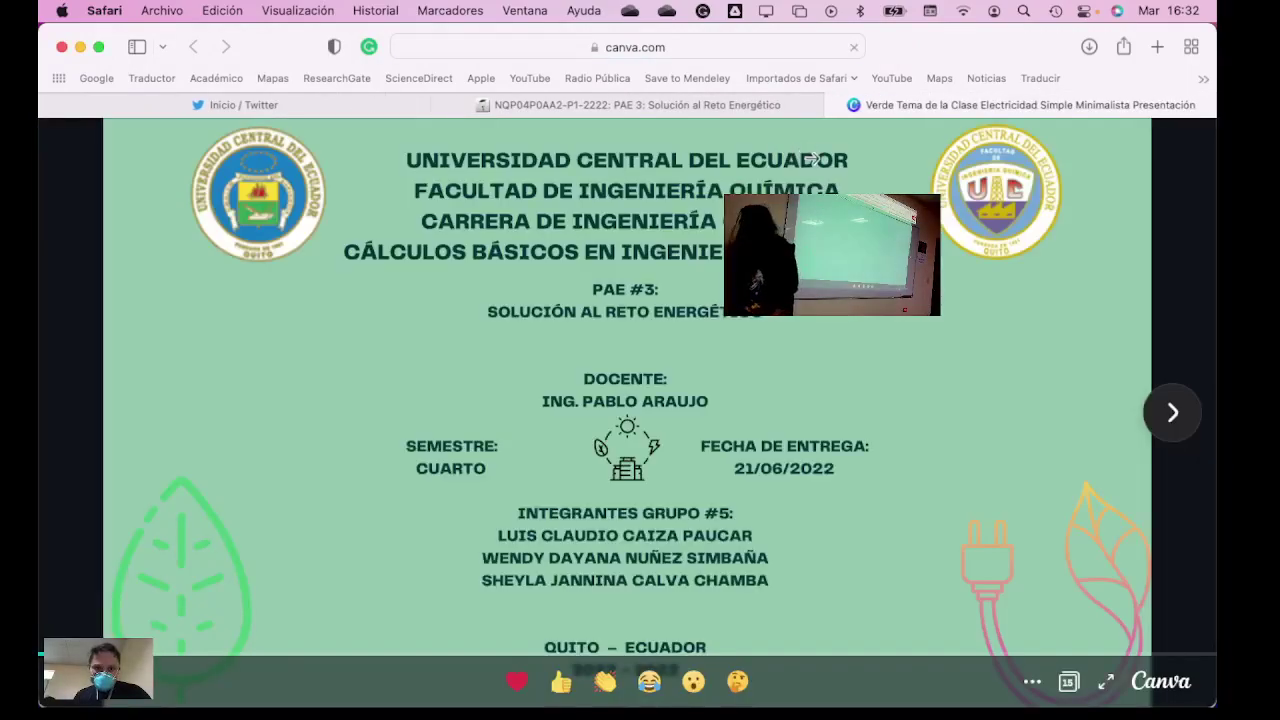